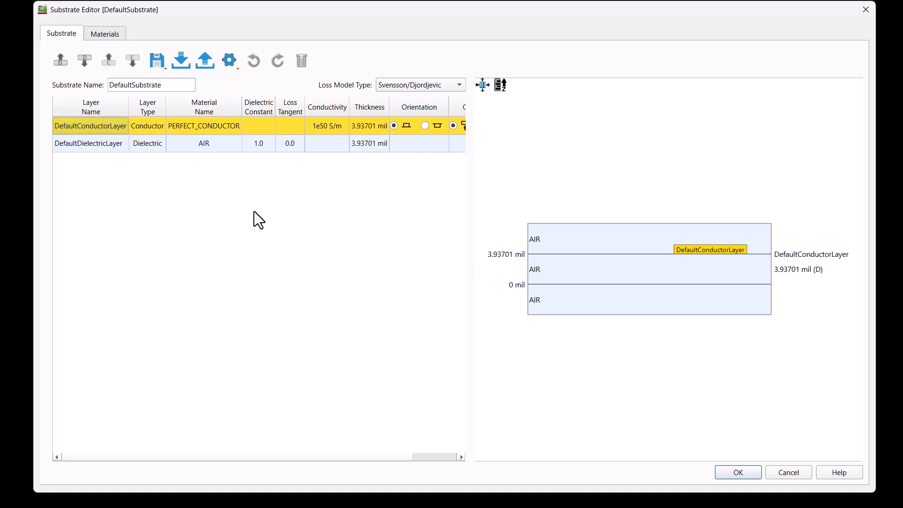
# Load the silicon_4layers package preset as the project's substrate and accept it.
pyautogui.click(234, 67)
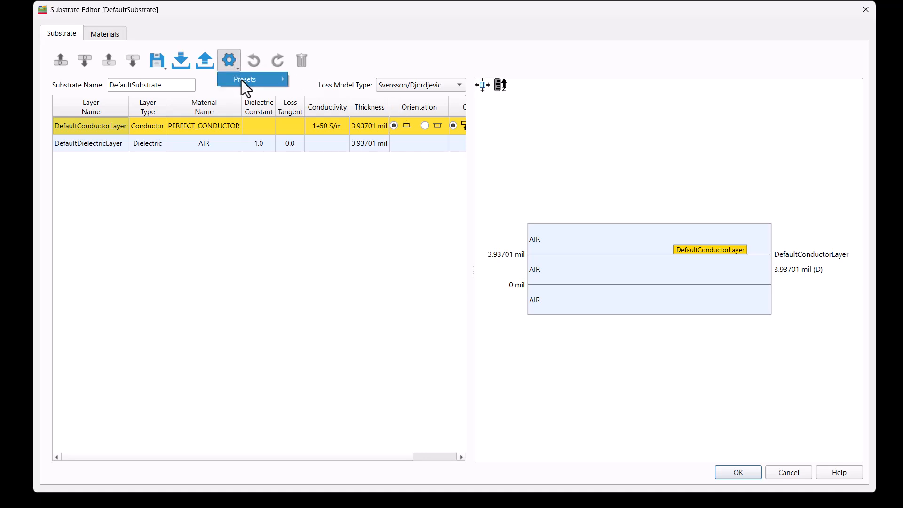
pyautogui.moveTo(249, 79)
pyautogui.moveTo(314, 92)
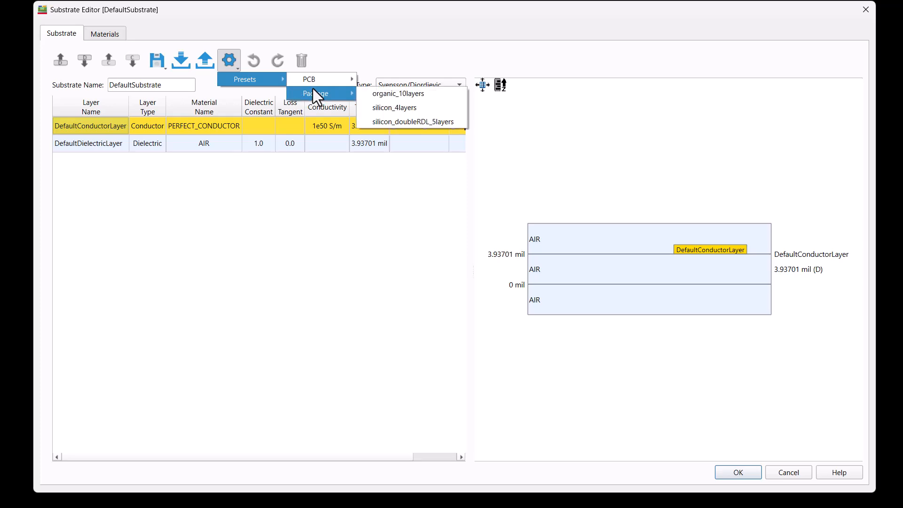
pyautogui.click(382, 106)
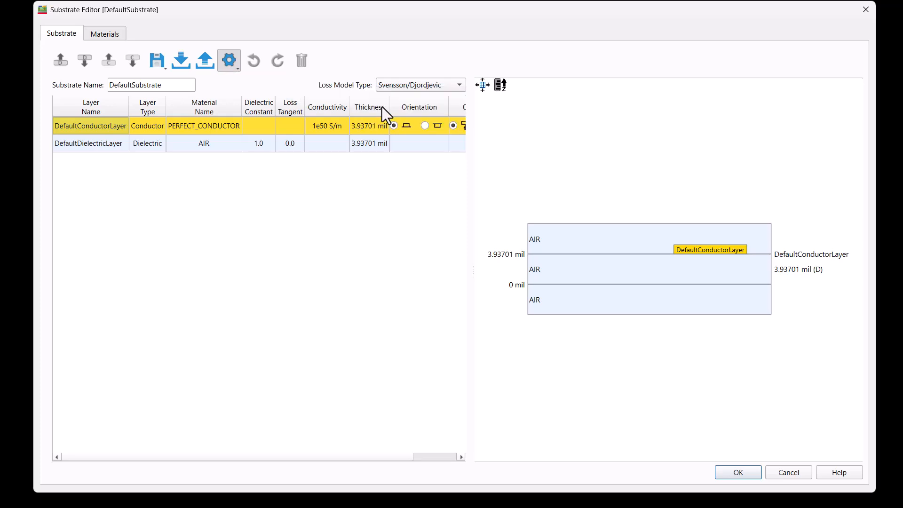
pyautogui.click(751, 472)
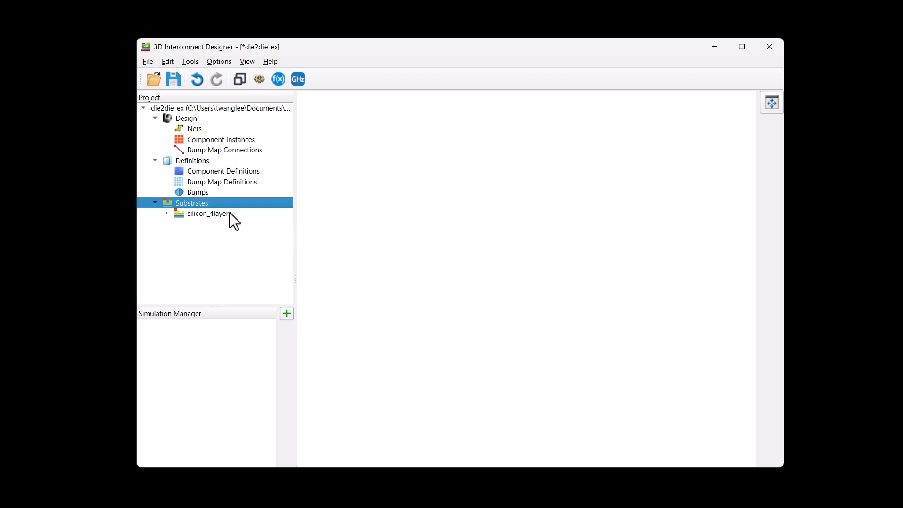
# Create a new component definition and name it myInterposer.
pyautogui.rightClick(250, 173)
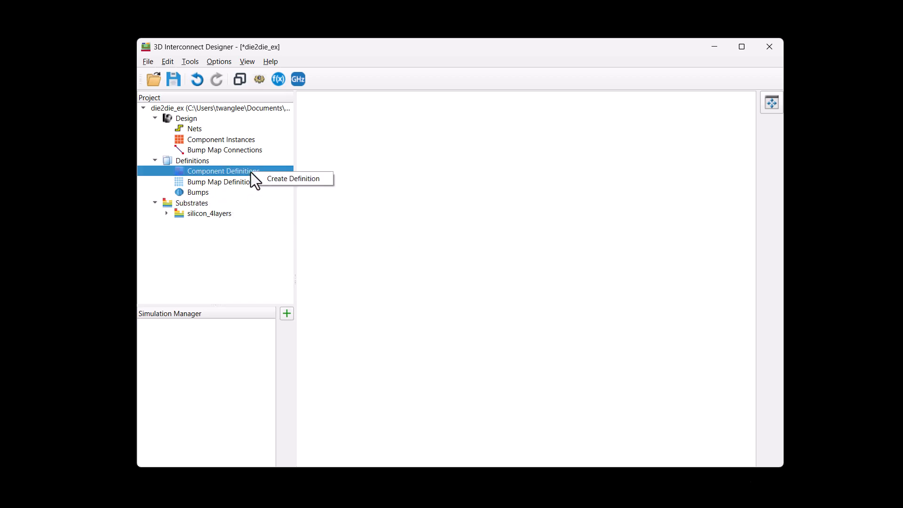
pyautogui.click(282, 178)
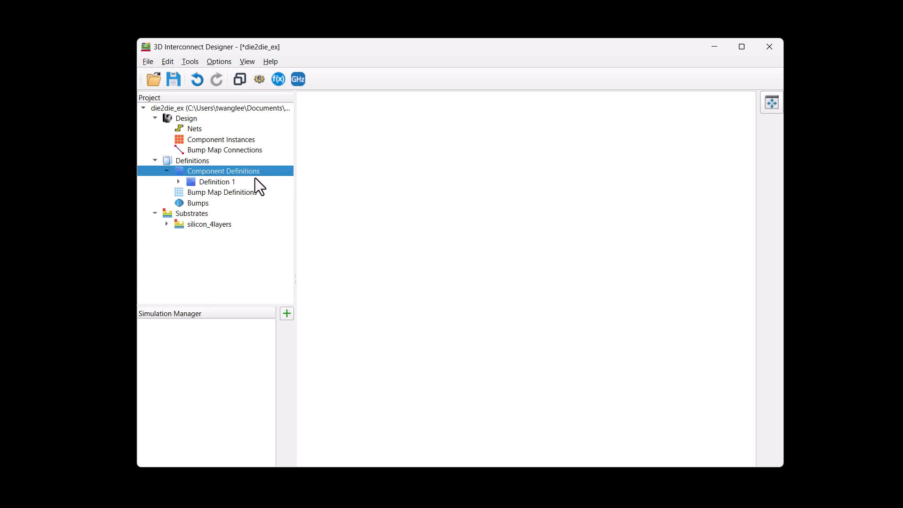
pyautogui.doubleClick(228, 181)
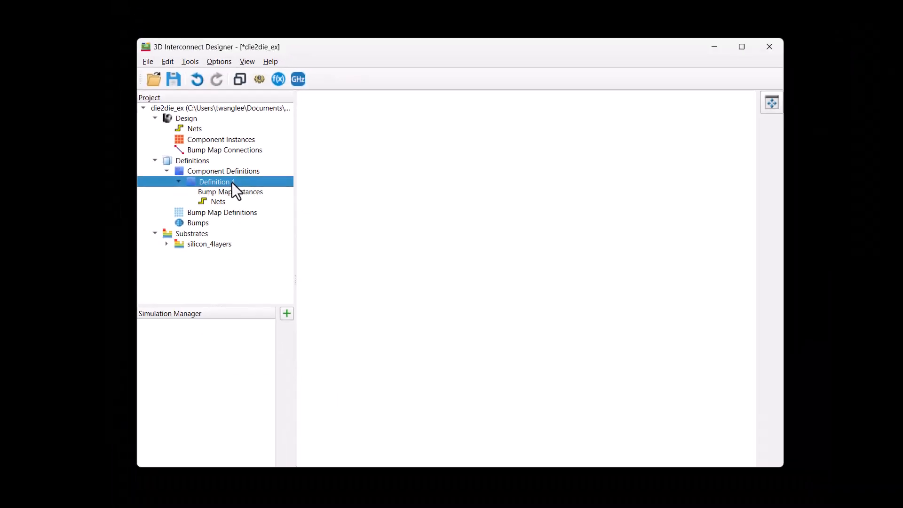
pyautogui.rightClick(232, 182)
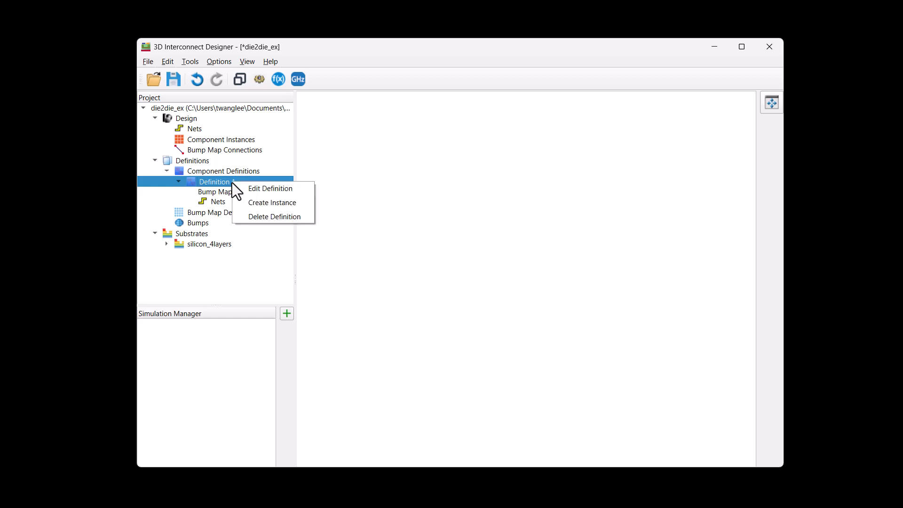
pyautogui.click(245, 186)
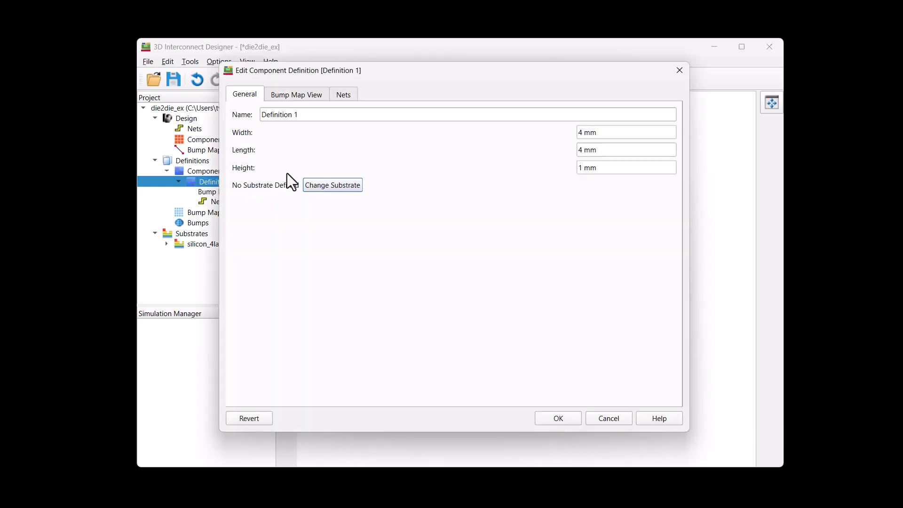
pyautogui.click(306, 118)
pyautogui.hotkey('ctrl', 'a')
pyautogui.write('my')
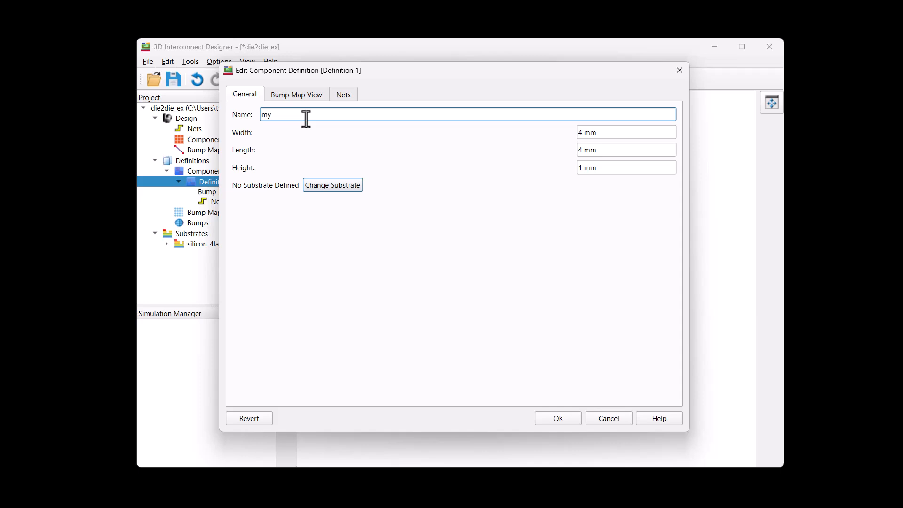
pyautogui.write('Interposer')
# Assign the silicon_4layers substrate to the myInterposer definition and create an instance of it in the design.
pyautogui.click(357, 188)
pyautogui.click(389, 190)
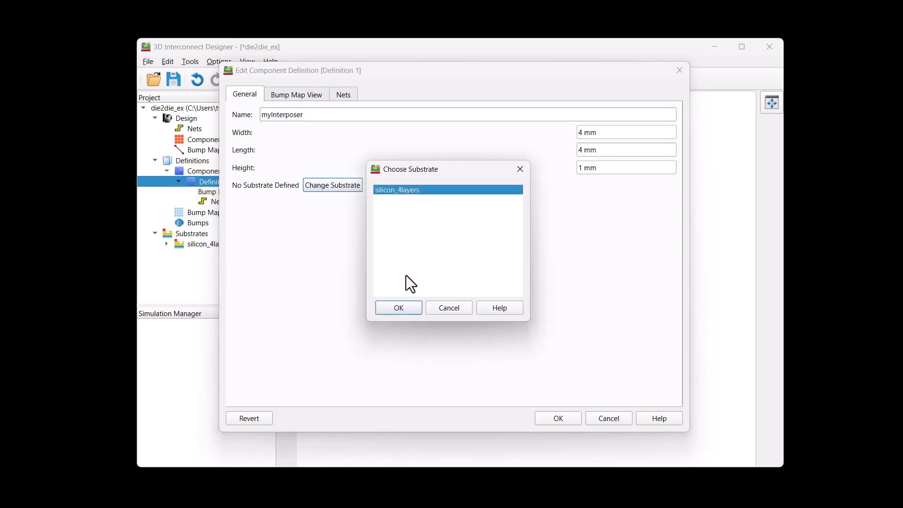
pyautogui.click(398, 308)
pyautogui.click(557, 418)
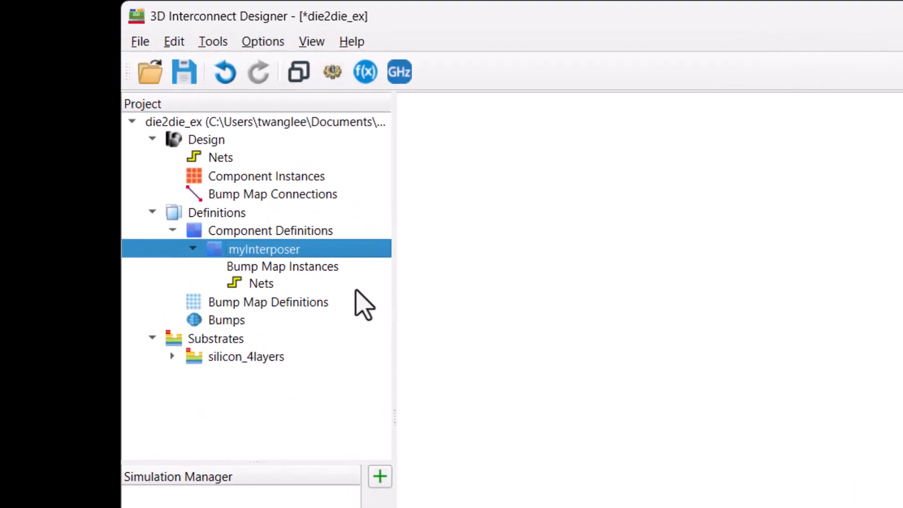
pyautogui.rightClick(296, 250)
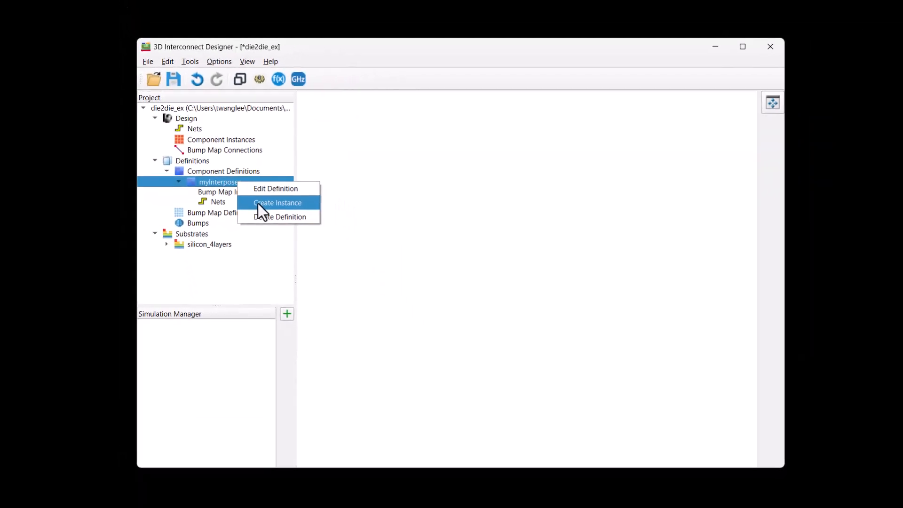
pyautogui.click(258, 204)
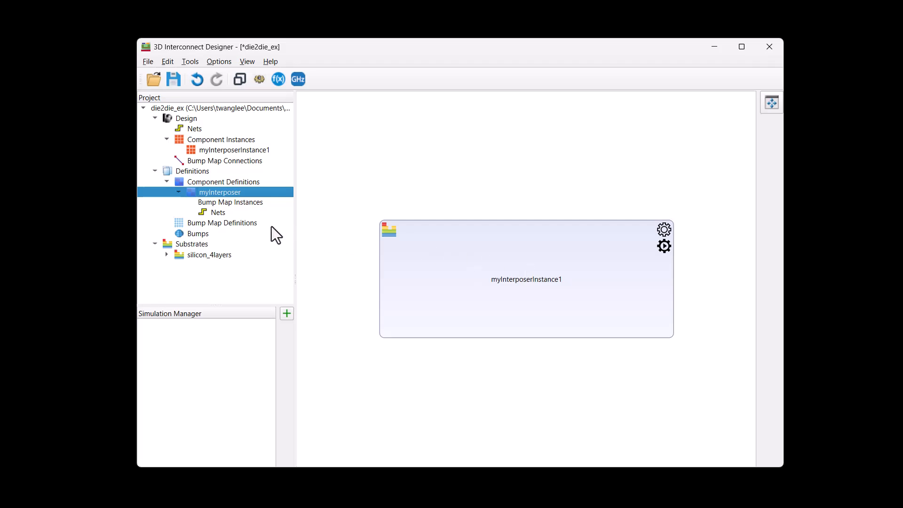
# Create a UCIe bump map definition using the UCIEStdPkgx8 template and name it myUCIe.
pyautogui.click(254, 222)
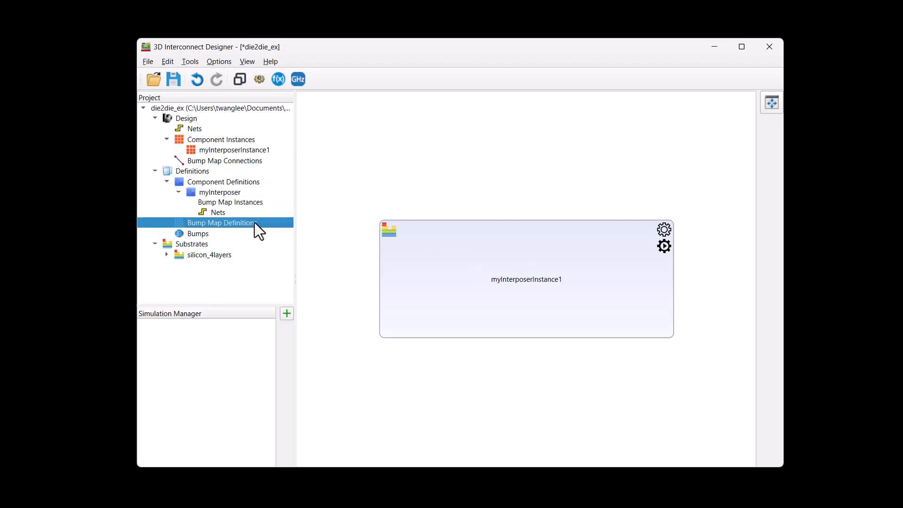
pyautogui.rightClick(255, 223)
pyautogui.click(271, 227)
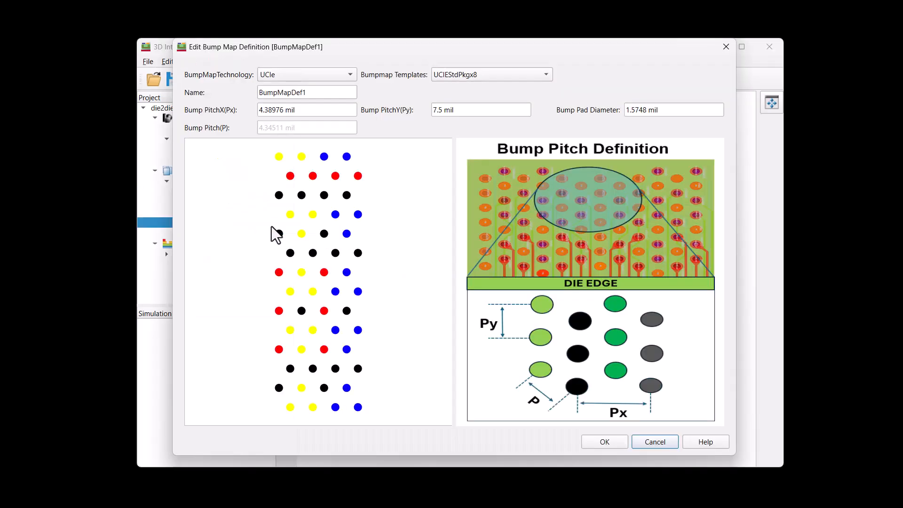
pyautogui.doubleClick(311, 92)
pyautogui.write('myUCIe')
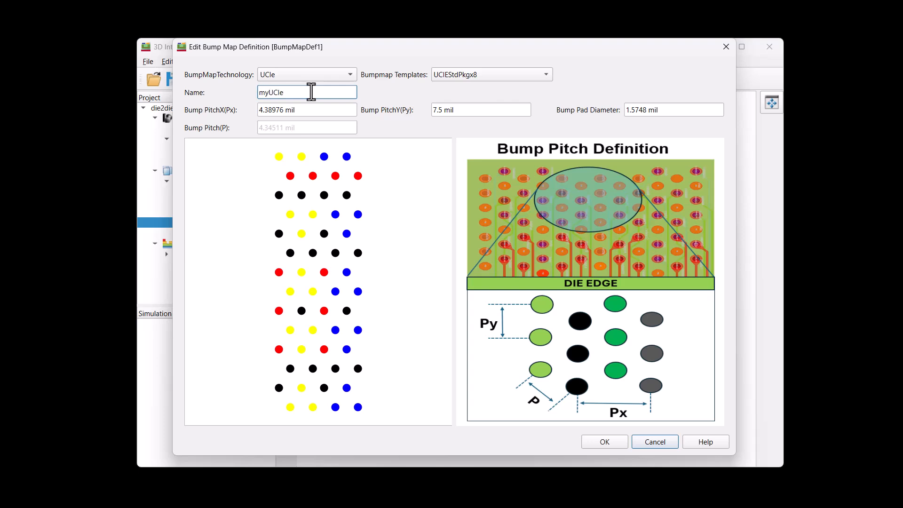
pyautogui.click(619, 441)
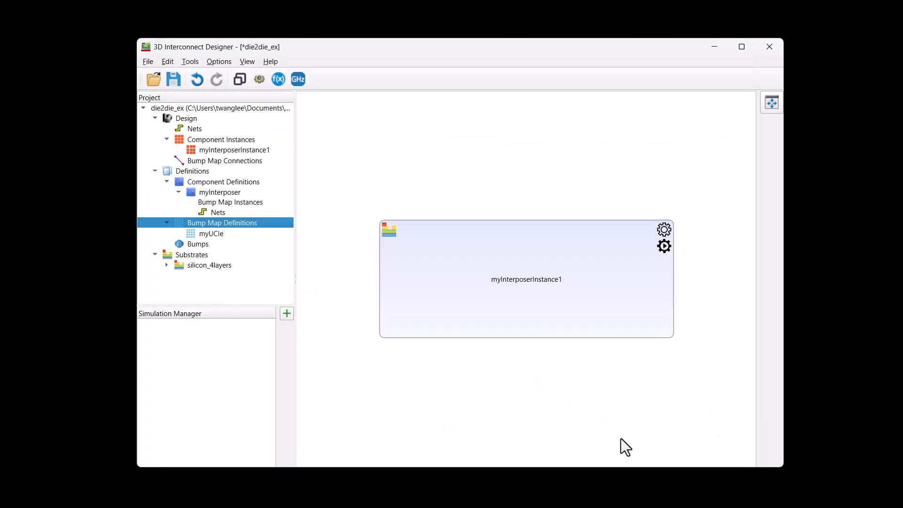
# Add a myUCIe bump map instance to the top view of myInterposer and place it midway along the interposer's left edge.
pyautogui.click(666, 233)
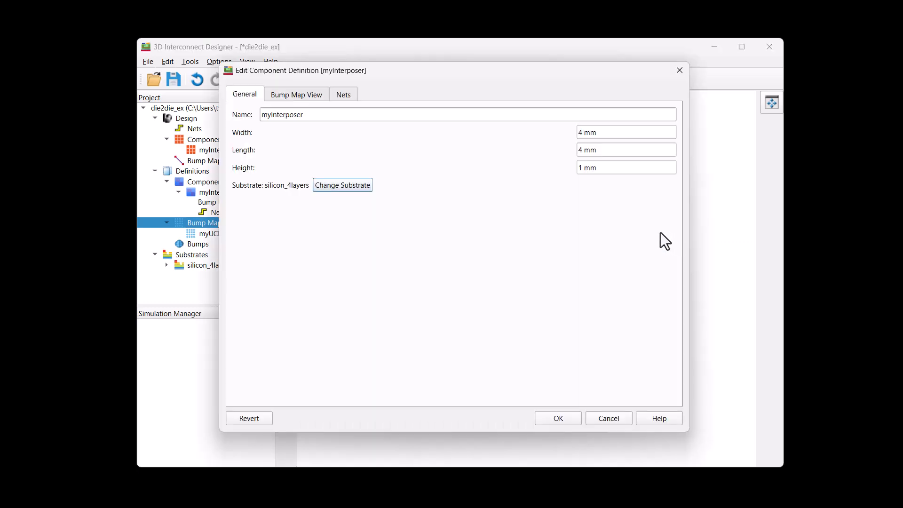
pyautogui.click(318, 96)
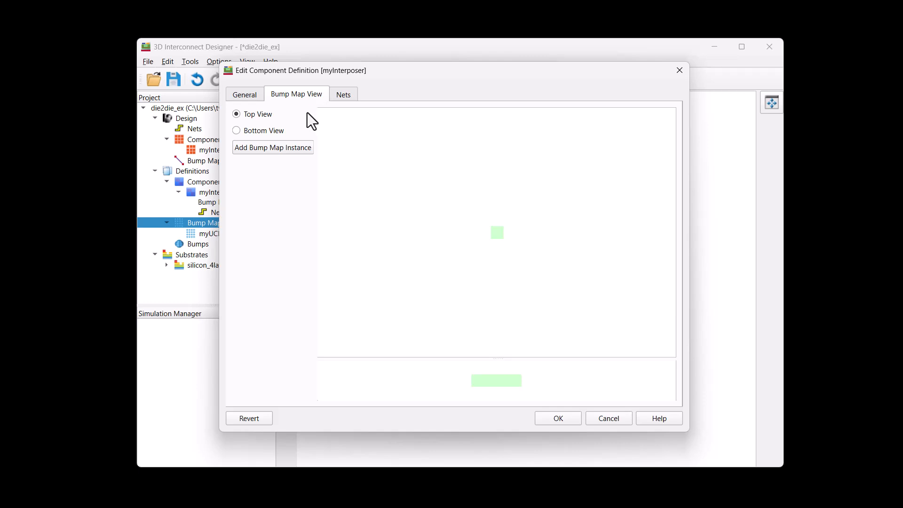
pyautogui.click(296, 149)
pyautogui.click(387, 189)
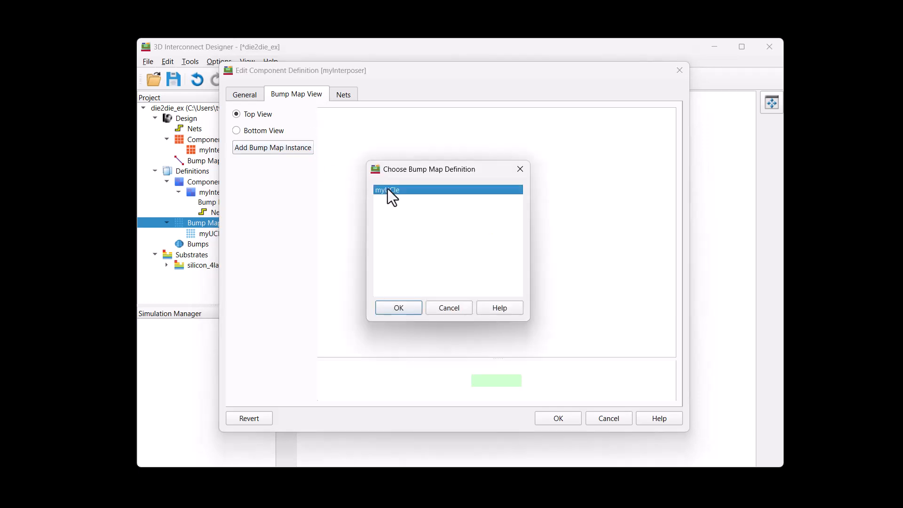
pyautogui.click(399, 307)
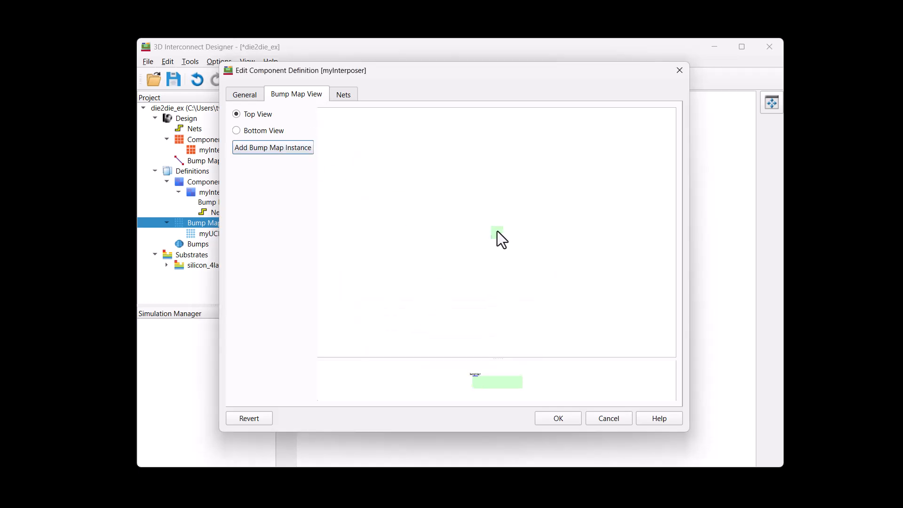
pyautogui.scroll(5, 500, 239)
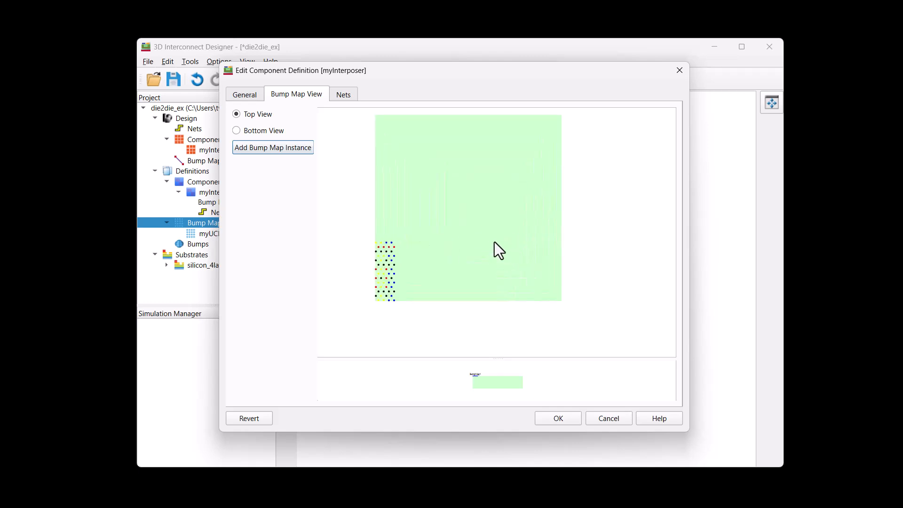
pyautogui.moveTo(389, 264); pyautogui.dragTo(388, 199)
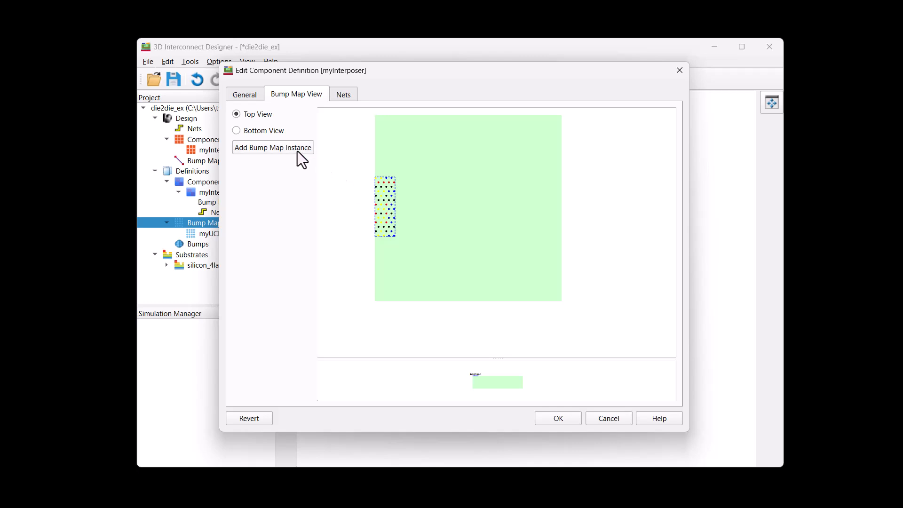
# Add a second myUCIe bump map instance and place it midway along the interposer's right edge.
pyautogui.click(297, 151)
pyautogui.click(402, 190)
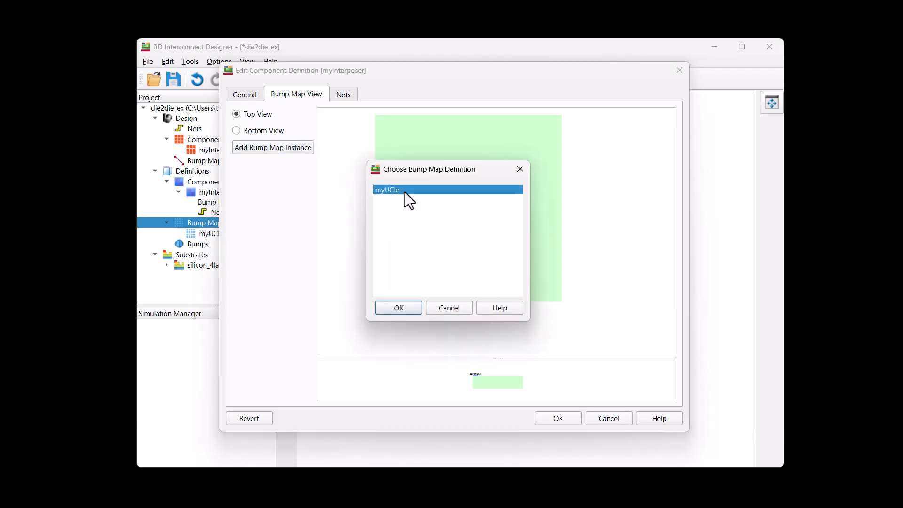
pyautogui.click(400, 308)
pyautogui.moveTo(392, 262); pyautogui.dragTo(557, 201)
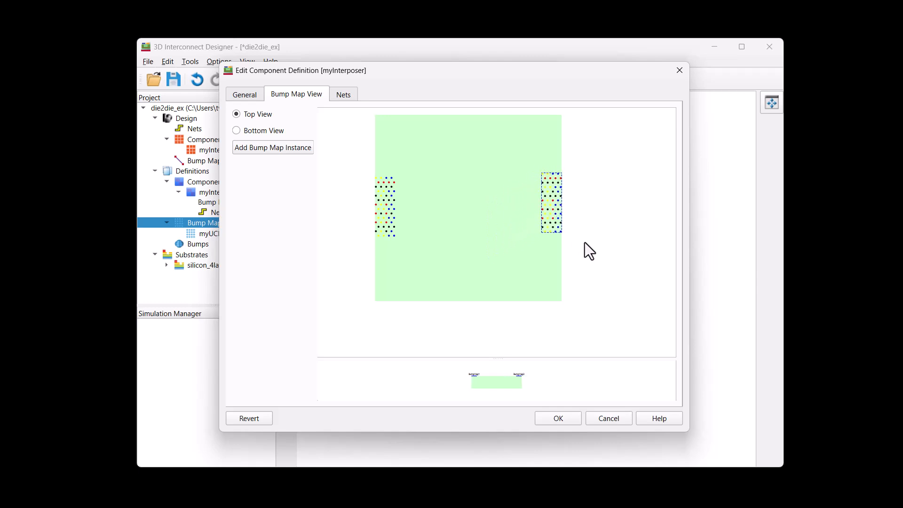
# Remove all of myInterposer's default nets and connect BumpMap1 to BumpMap2 with the UCIe/BoW (Tx->Rx) mapping method.
pyautogui.click(346, 96)
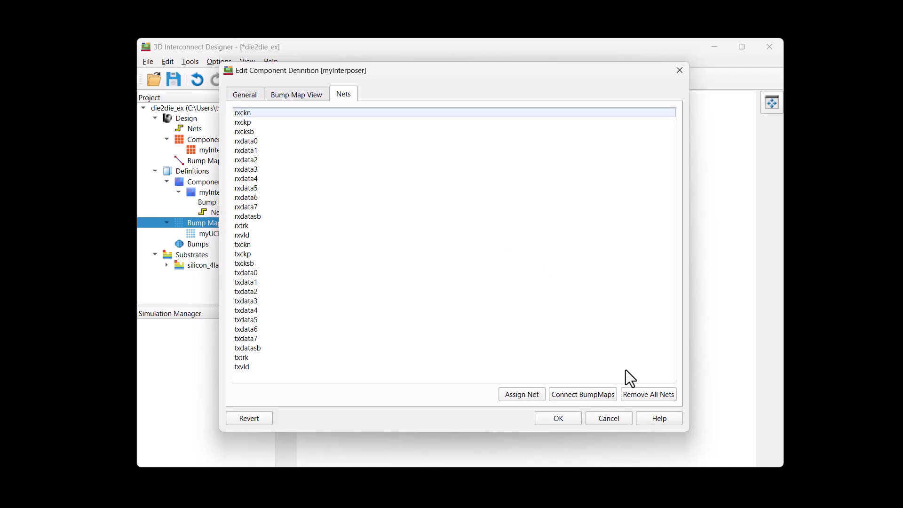
pyautogui.click(641, 396)
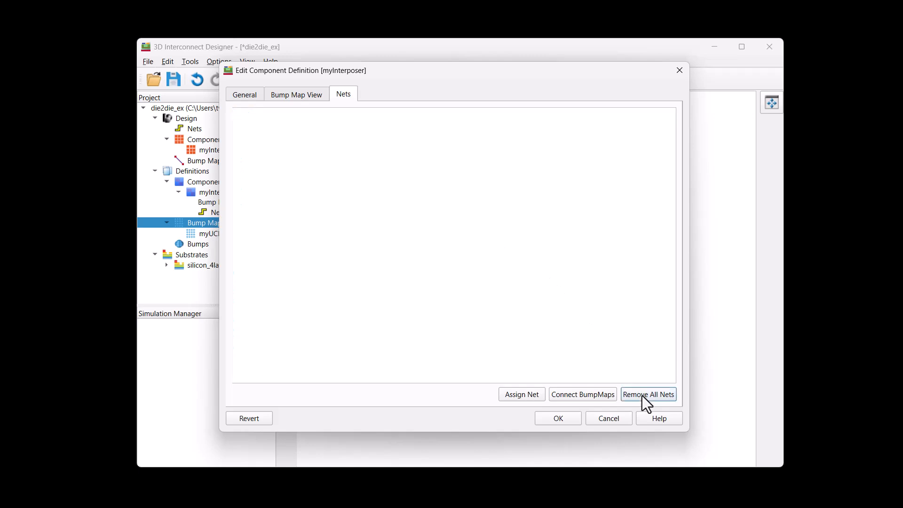
pyautogui.click(611, 396)
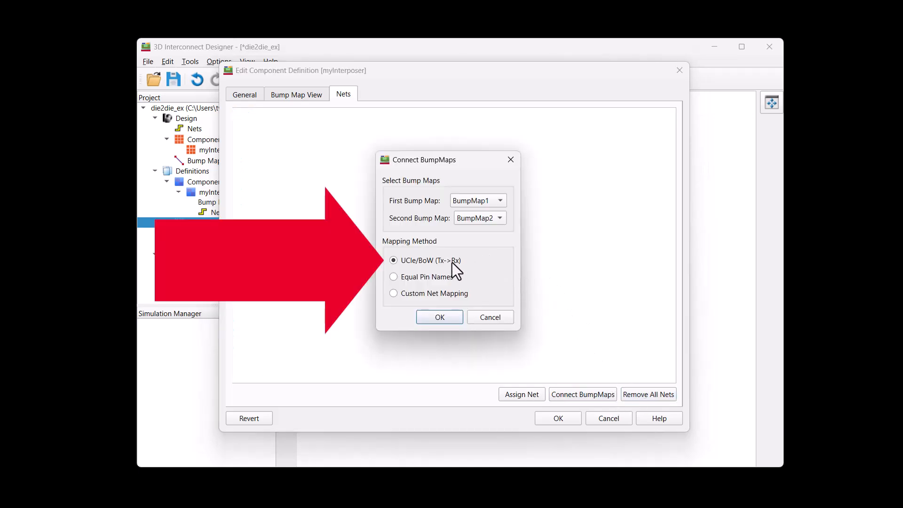
pyautogui.click(446, 318)
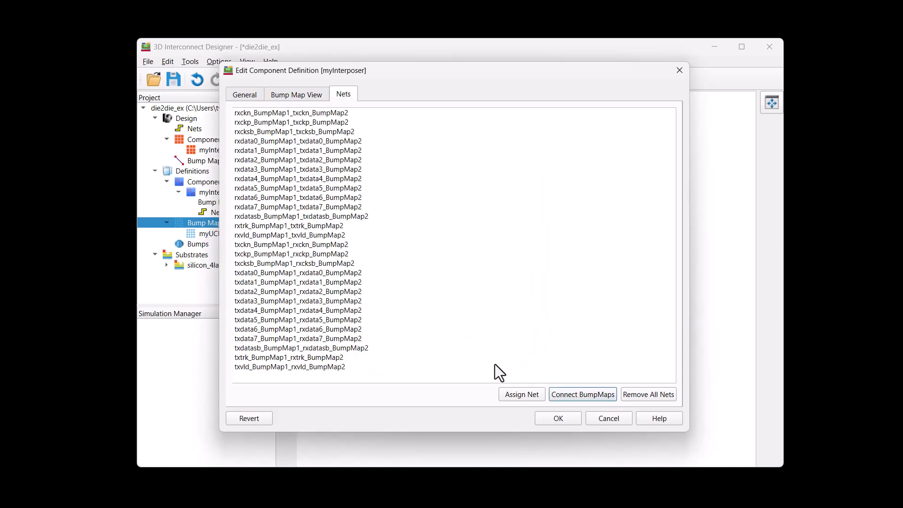
pyautogui.click(558, 419)
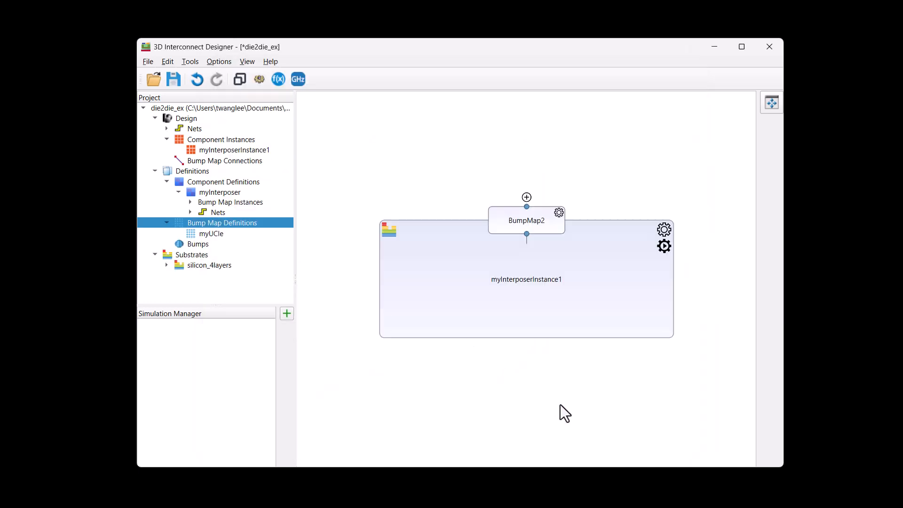
# Separate the overlapping bump map blocks on myInterposerInstance1, with BumpMap1 to the left and BumpMap2 to the right.
pyautogui.moveTo(548, 224); pyautogui.dragTo(624, 233)
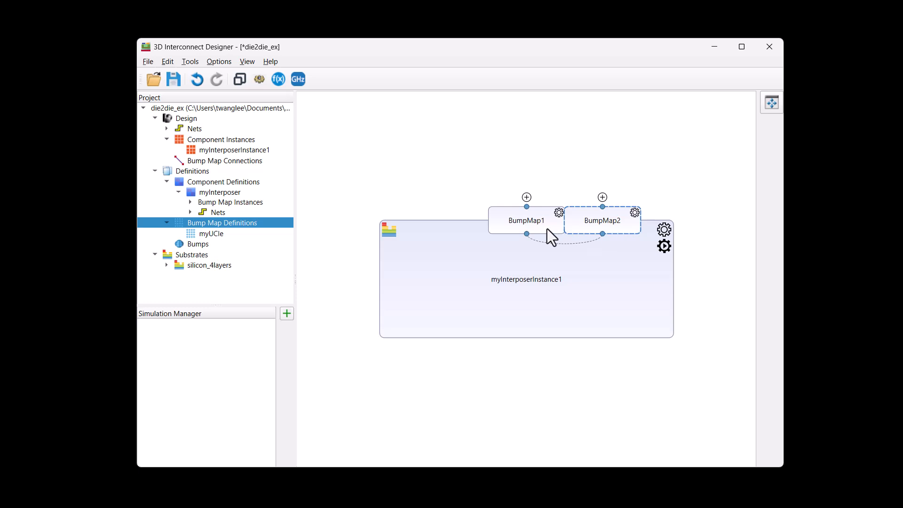
pyautogui.moveTo(547, 228); pyautogui.dragTo(484, 227)
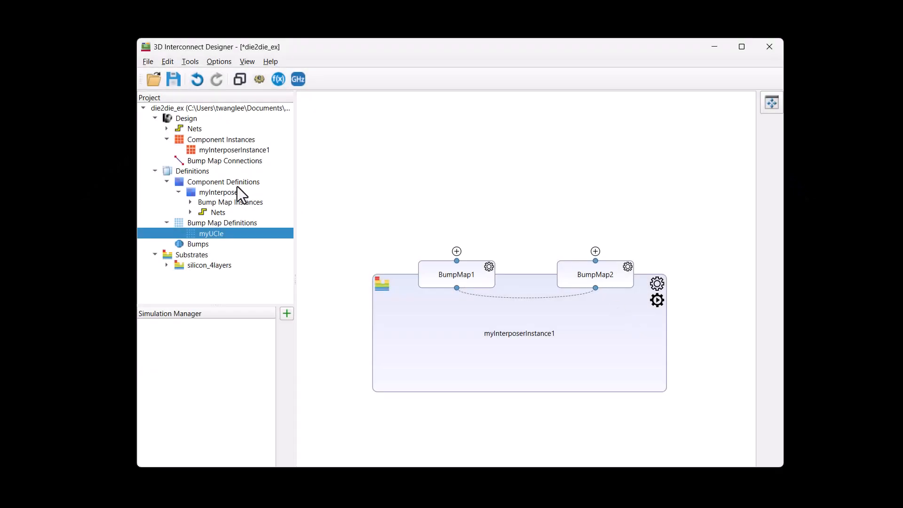
# Create another component definition alongside myInterposer.
pyautogui.rightClick(240, 184)
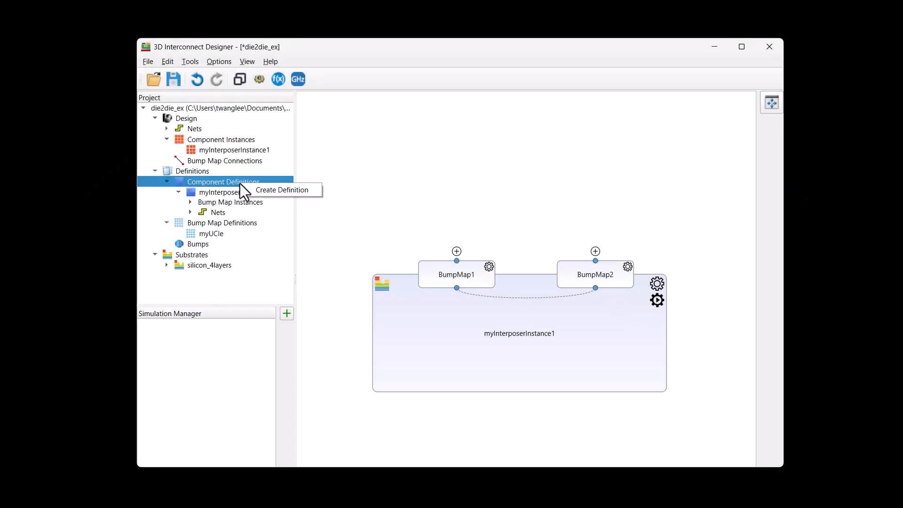
pyautogui.click(280, 190)
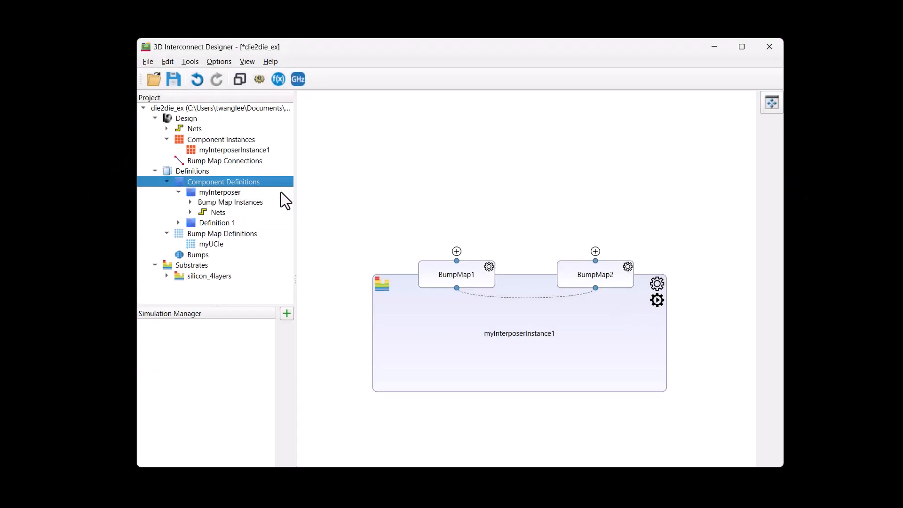
# Rename the component definition Definition 1 as Die Left.
pyautogui.doubleClick(228, 223)
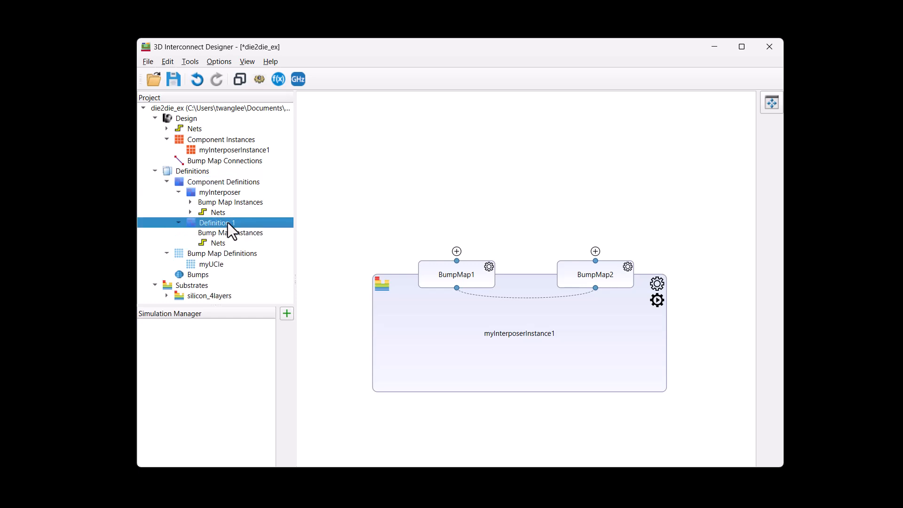
pyautogui.rightClick(227, 222)
pyautogui.click(244, 227)
pyautogui.click(315, 115)
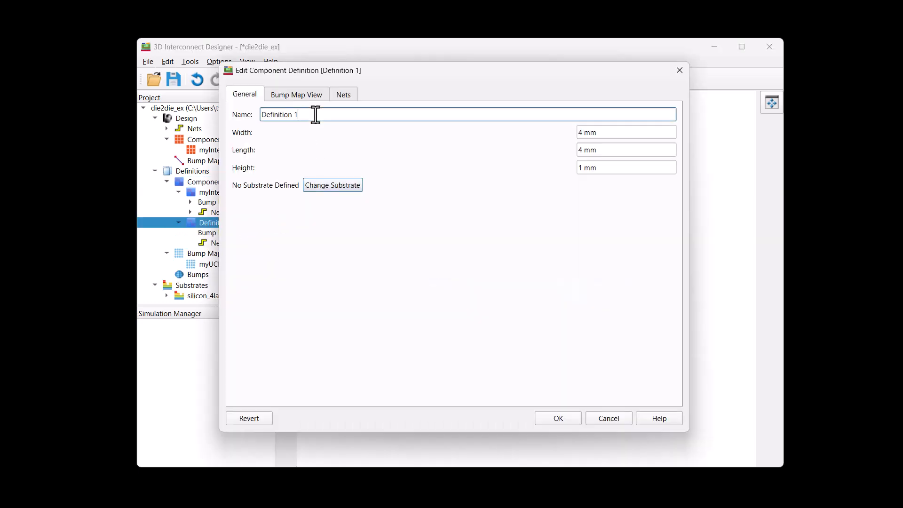
pyautogui.tripleClick(315, 114)
pyautogui.write('Die Left')
# Add a myUCIe bump map instance to the bottom side of Die Left, placed midway along its right edge.
pyautogui.click(315, 94)
pyautogui.scroll(5, 477, 215)
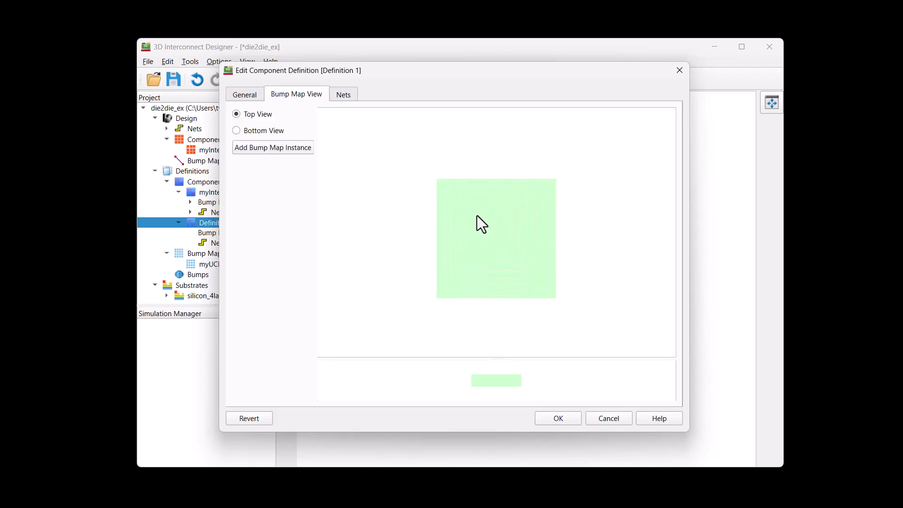
pyautogui.click(261, 131)
pyautogui.click(270, 152)
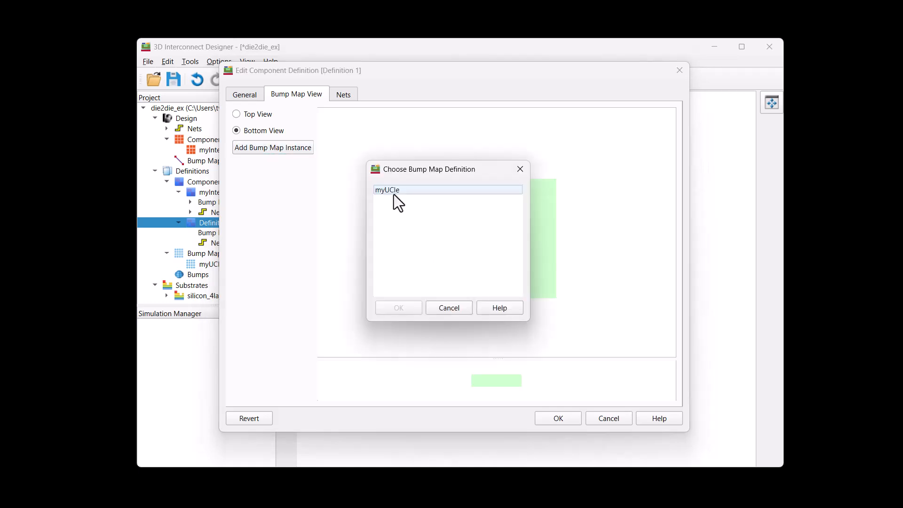
pyautogui.doubleClick(394, 191)
pyautogui.click(540, 237)
pyautogui.moveTo(510, 358); pyautogui.dragTo(510, 279)
pyautogui.scroll(5, 495, 349)
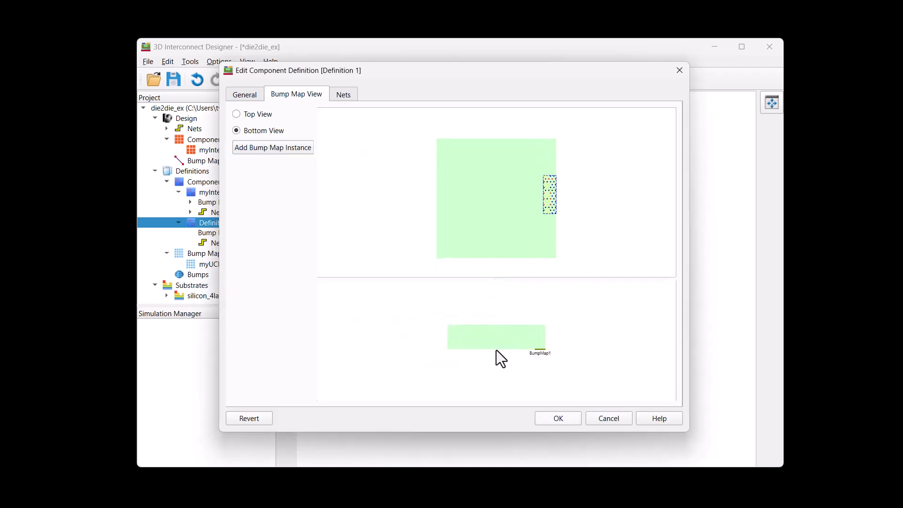
pyautogui.click(562, 419)
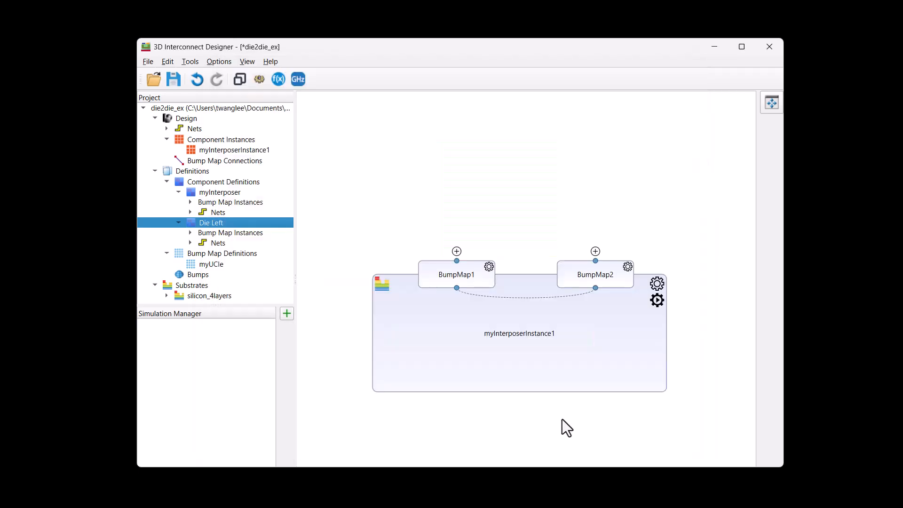
# Connect a new Die Left component to the interposer's BumpMap1 and move its block upward, clear of the interposer.
pyautogui.click(456, 251)
pyautogui.click(433, 226)
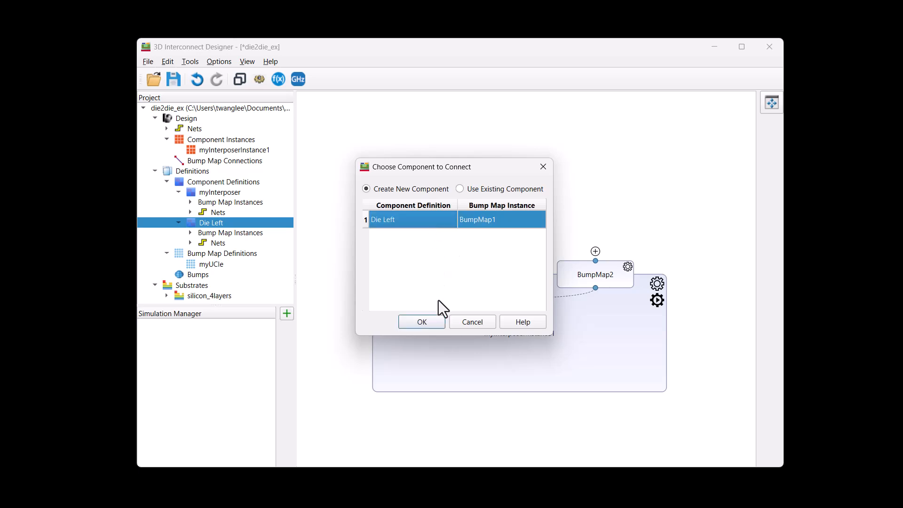
pyautogui.click(438, 323)
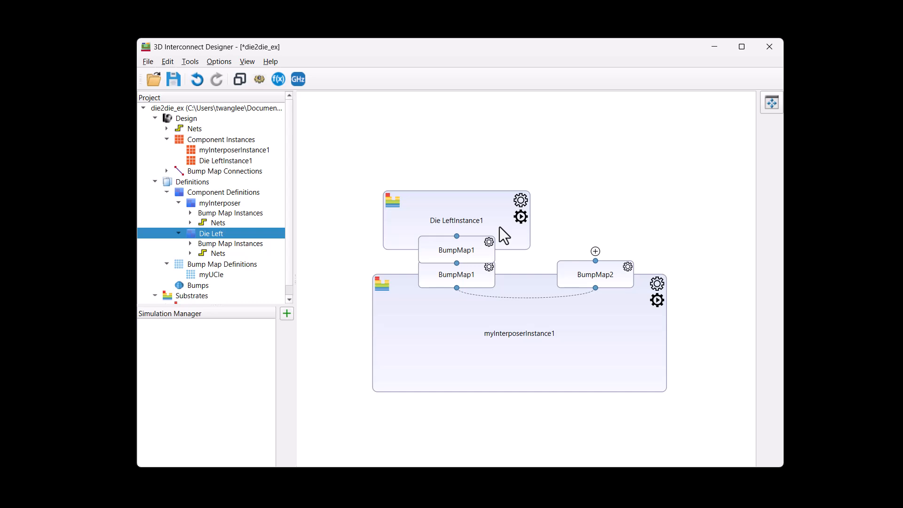
pyautogui.moveTo(499, 226); pyautogui.dragTo(528, 212)
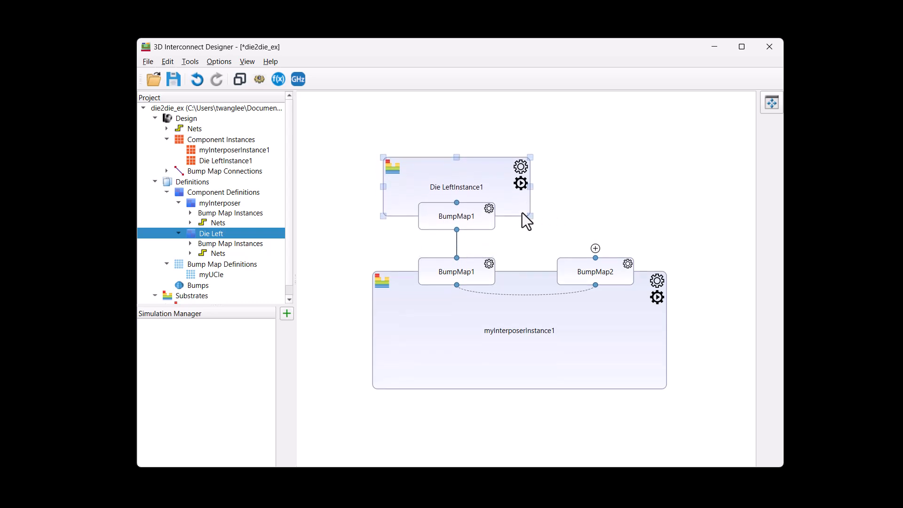
# Create another component definition and name it Die Right.
pyautogui.rightClick(225, 192)
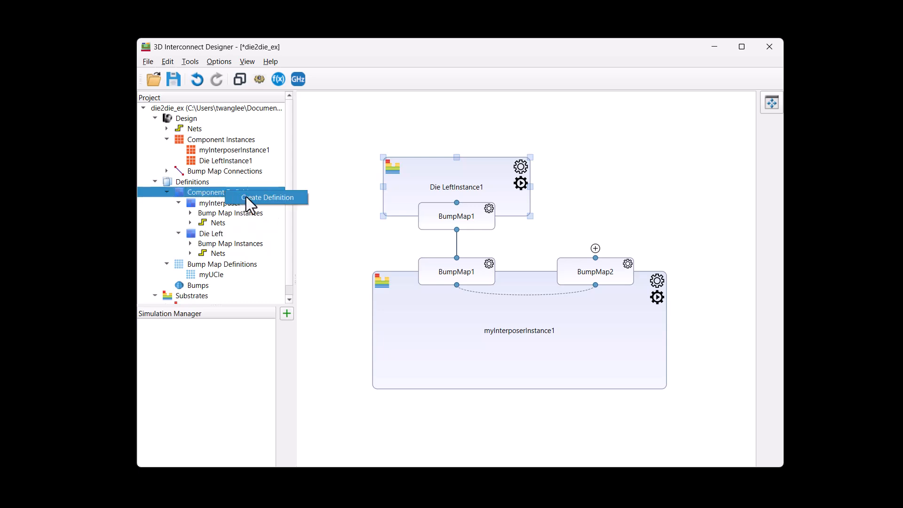
pyautogui.click(246, 196)
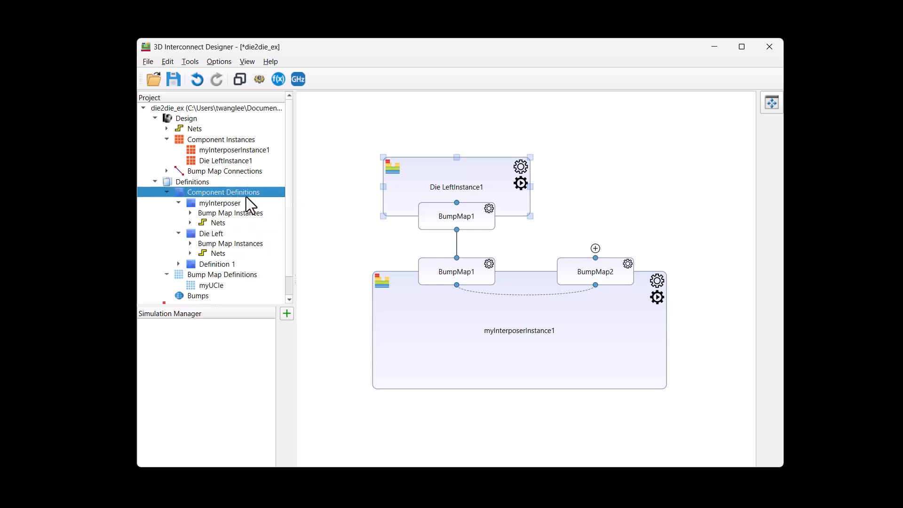
pyautogui.doubleClick(229, 264)
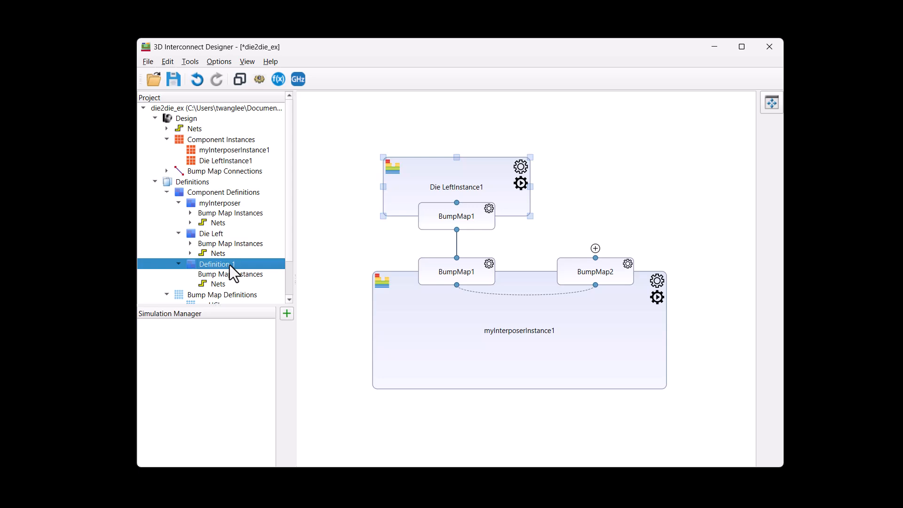
pyautogui.rightClick(229, 264)
pyautogui.click(250, 270)
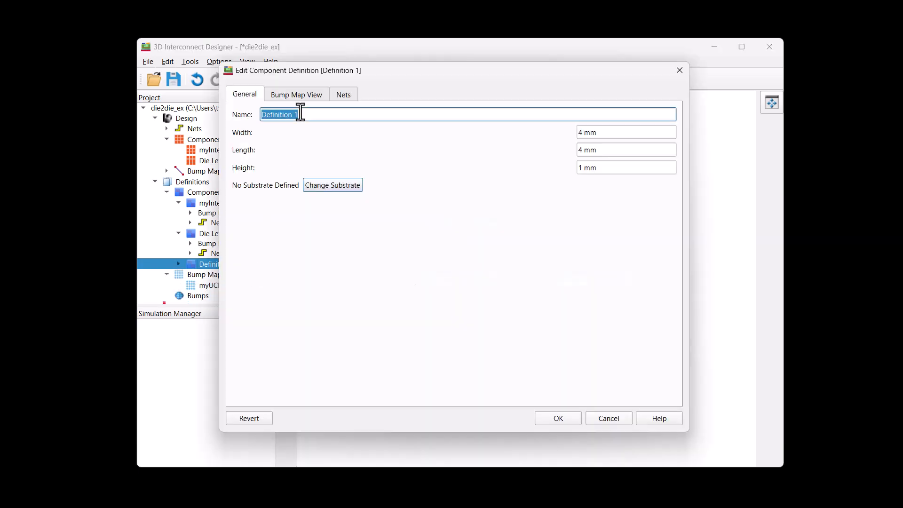
pyautogui.write('Die Right')
# Add a myUCIe bump map instance to the bottom side of Die Right, placed midway along its left edge.
pyautogui.click(312, 96)
pyautogui.click(258, 131)
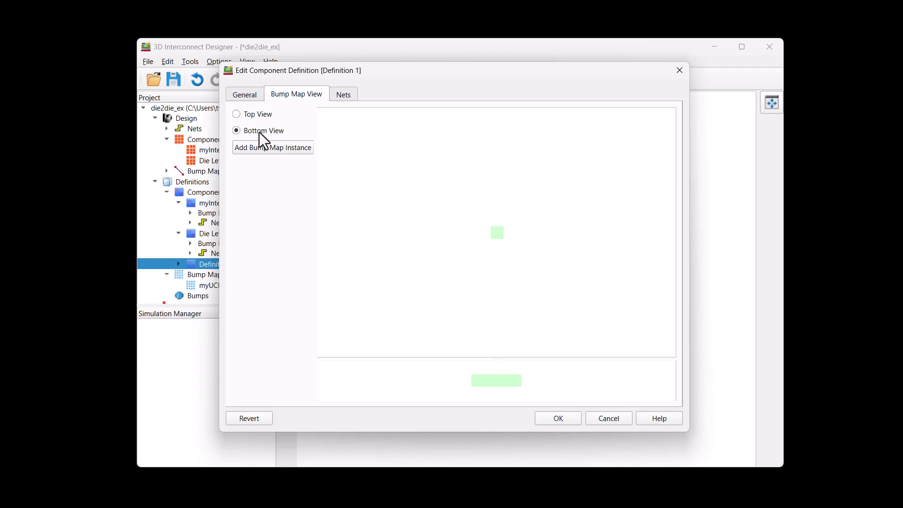
pyautogui.click(264, 149)
pyautogui.click(417, 191)
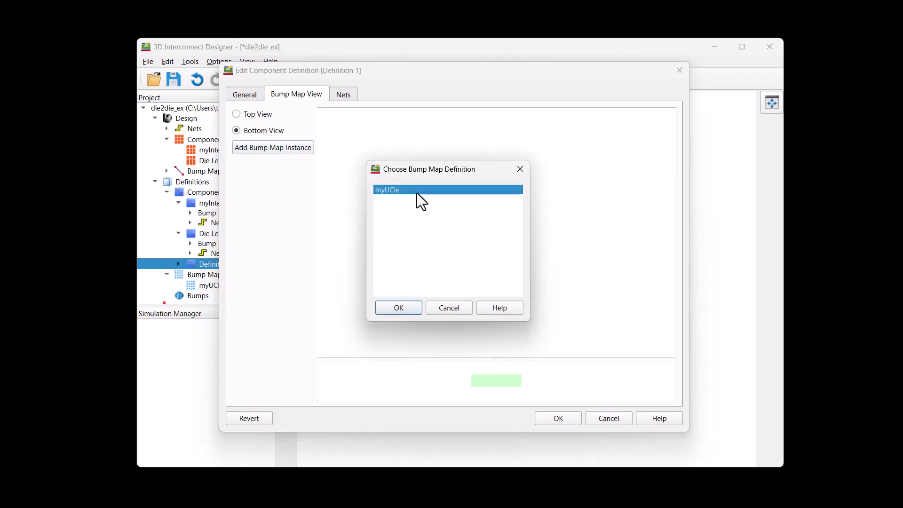
pyautogui.click(397, 307)
pyautogui.scroll(5, 498, 249)
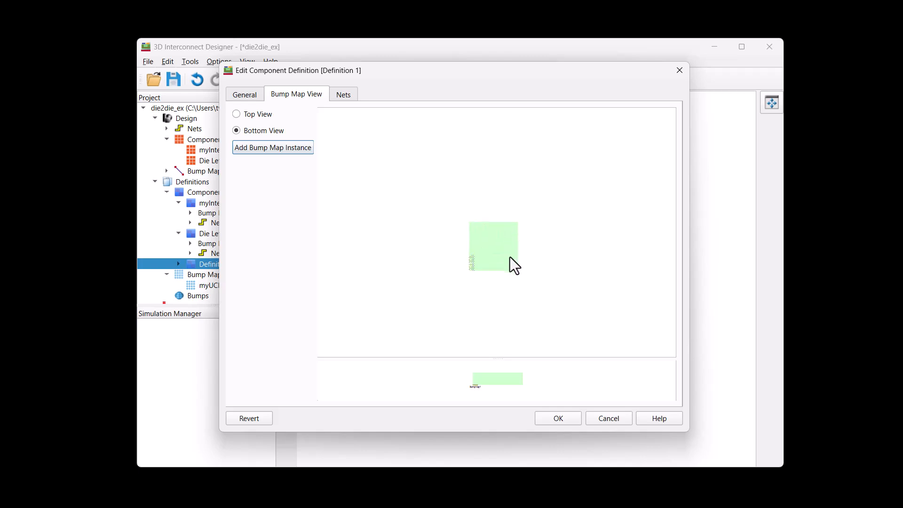
pyautogui.moveTo(498, 358); pyautogui.dragTo(504, 308)
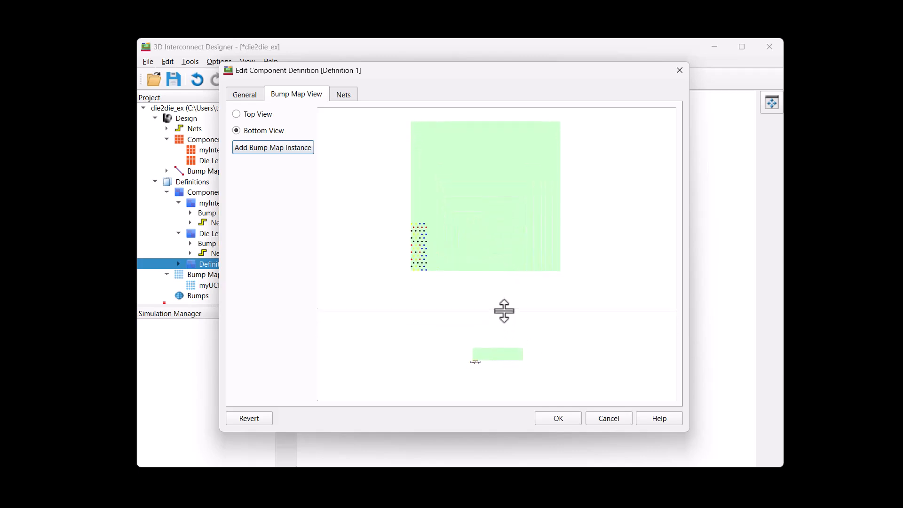
pyautogui.click(420, 248)
pyautogui.moveTo(419, 247); pyautogui.dragTo(416, 199)
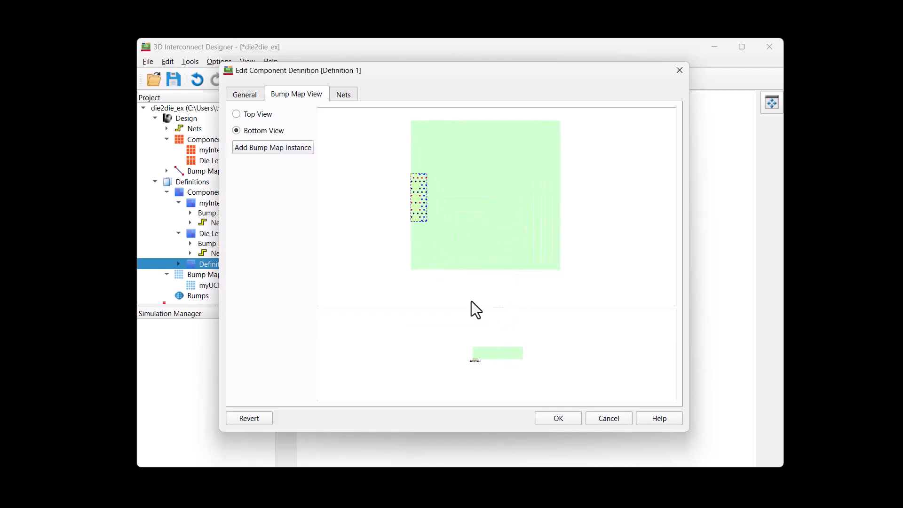
pyautogui.scroll(3, 498, 350)
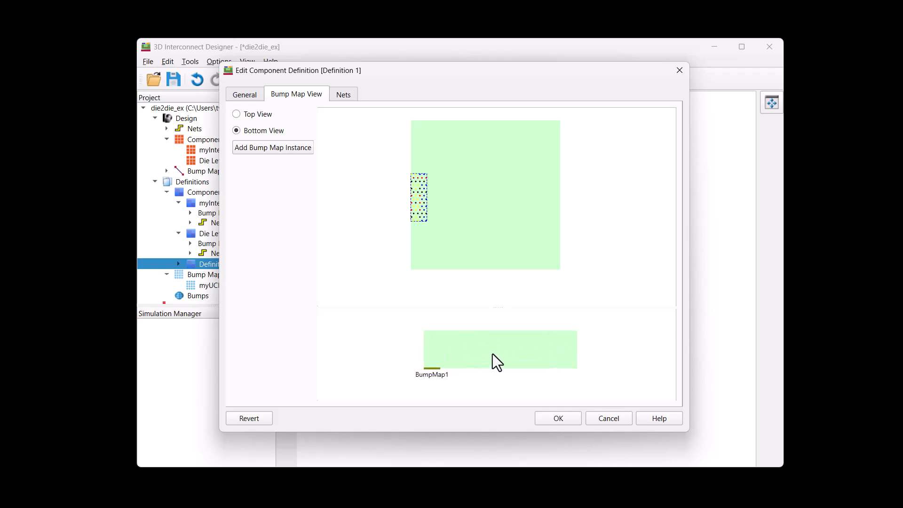
pyautogui.click(564, 417)
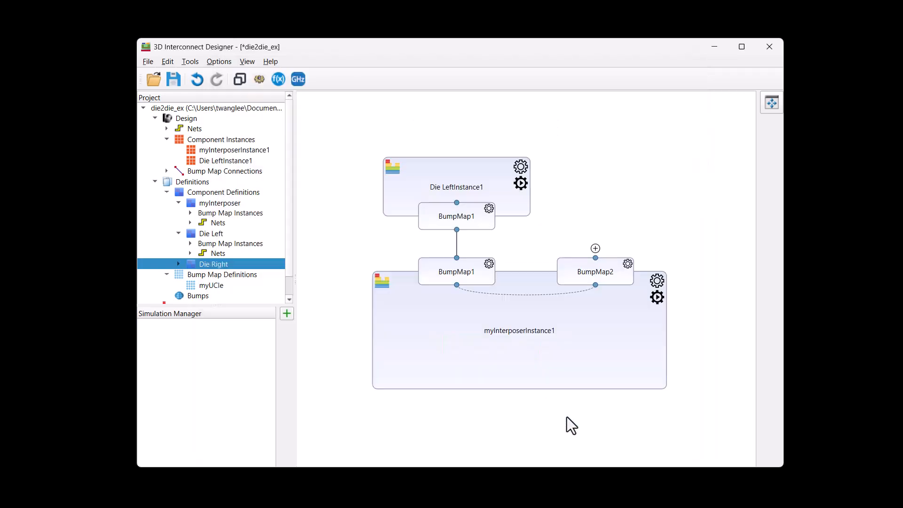
# Connect a new Die Right component, through its BumpMap1, to the interposer's BumpMap2.
pyautogui.click(595, 248)
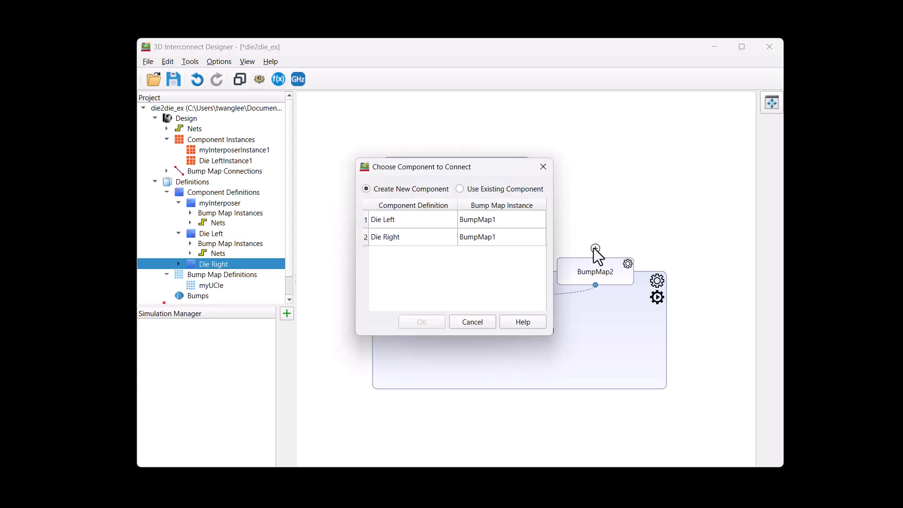
pyautogui.click(467, 239)
pyautogui.click(422, 322)
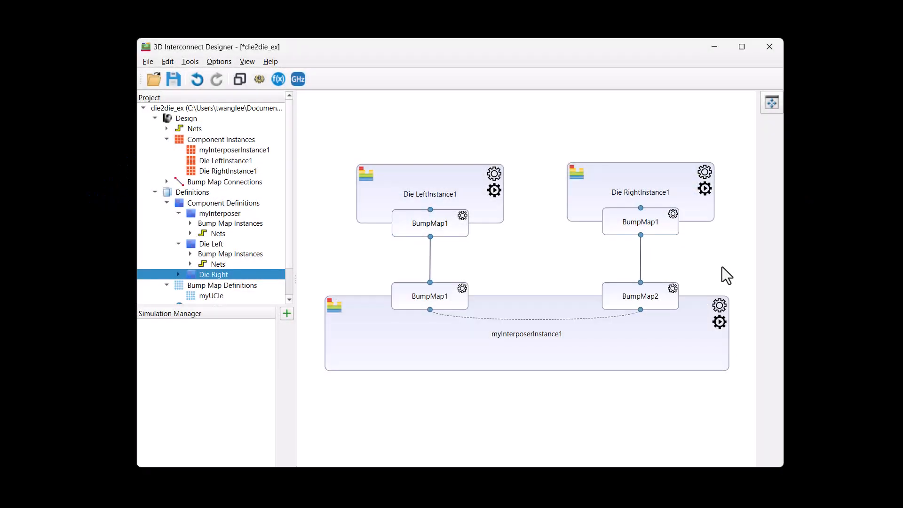
# Insert an InterConnect Bus between the interposer's BumpMap1 and BumpMap2 for the BumpMap1 nets txdata0 through txdata3.
pyautogui.rightClick(546, 320)
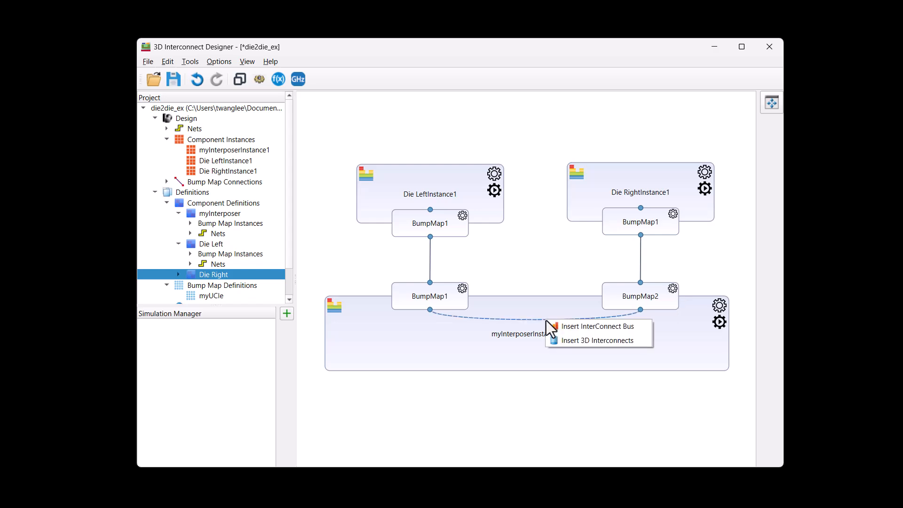
pyautogui.click(560, 329)
pyautogui.click(229, 253)
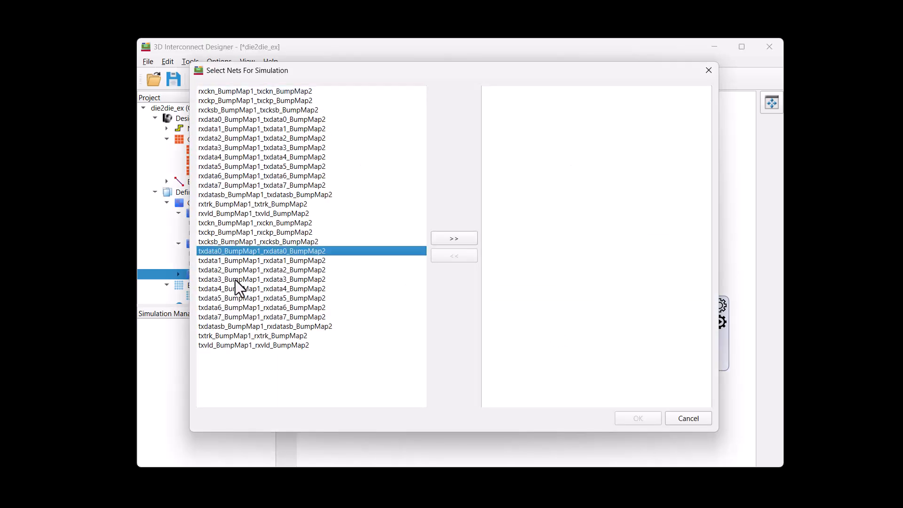
pyautogui.keyDown('shift'); pyautogui.click(235, 280); pyautogui.keyUp('shift')
pyautogui.click(451, 239)
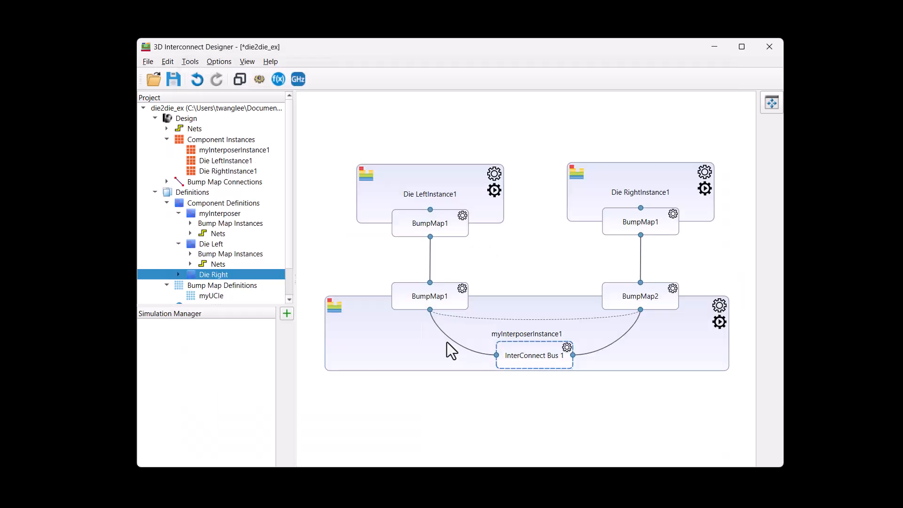
# Insert 3D Interconnects between the interposer's BumpMap1 and the InterConnect Bus, using all four txdata nets.
pyautogui.rightClick(451, 340)
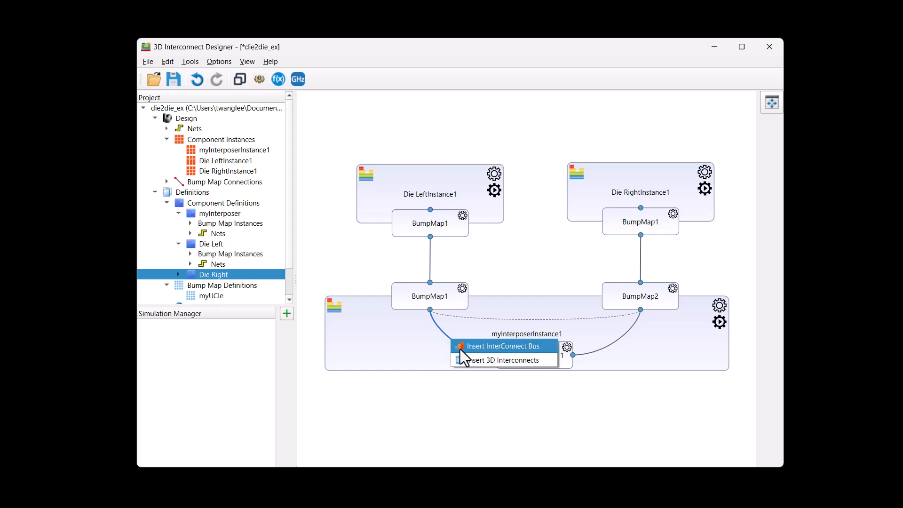
pyautogui.click(469, 360)
pyautogui.moveTo(300, 91); pyautogui.dragTo(324, 119)
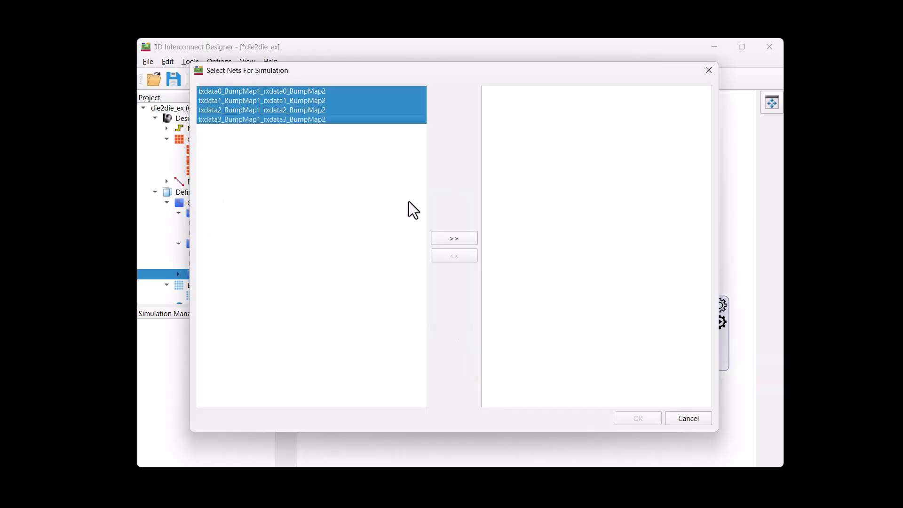
pyautogui.click(451, 239)
pyautogui.click(633, 420)
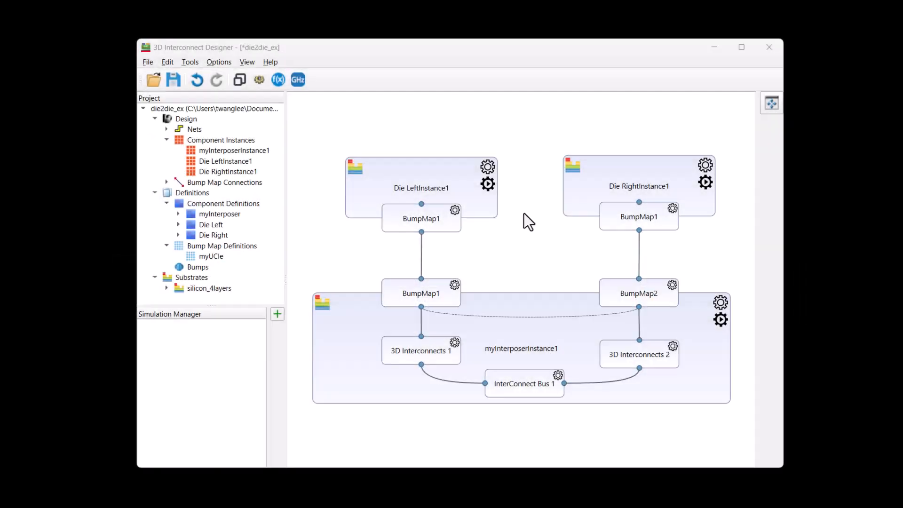
# Insert a bump with the default name and parameters between Die Left's BumpMap1 and the interposer's BumpMap1.
pyautogui.rightClick(421, 254)
pyautogui.click(436, 255)
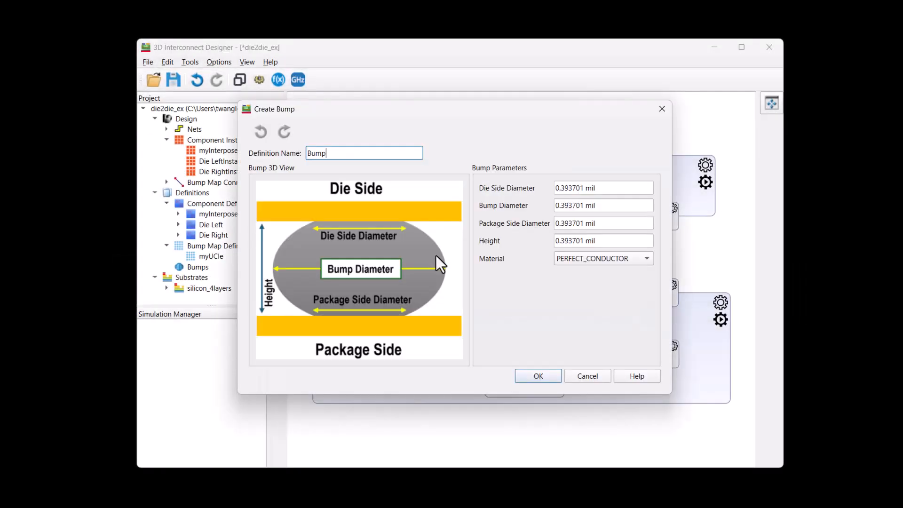
pyautogui.click(534, 379)
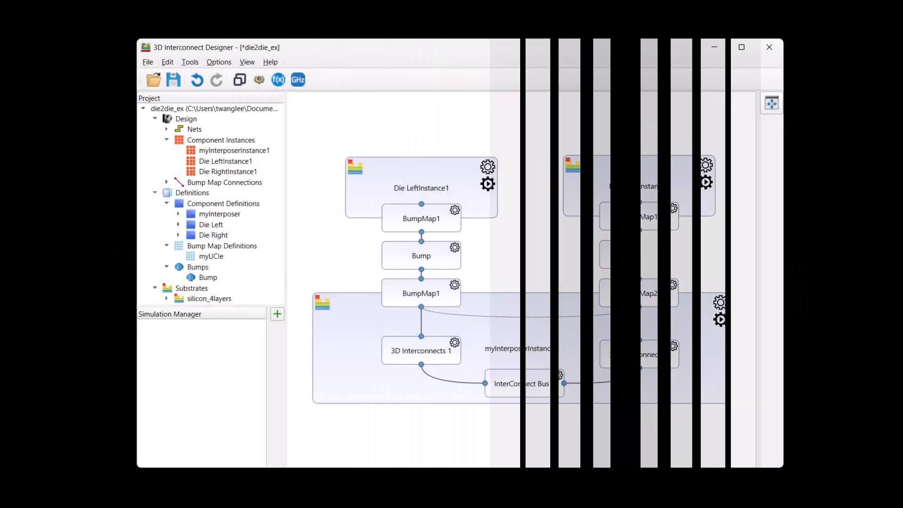